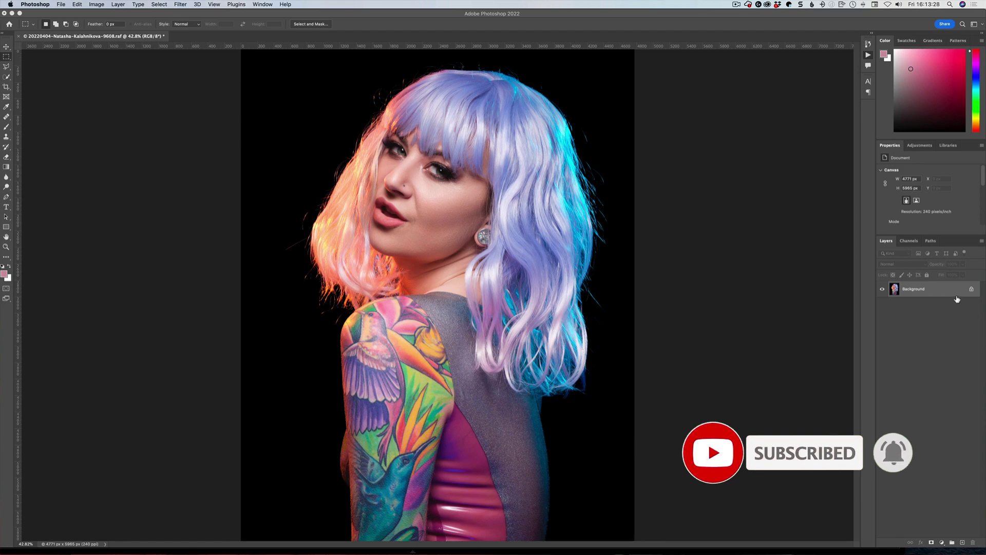
# Duplicate the Background layer and convert the copy to a smart object.
pyautogui.hotkey('alt', 'F9')
pyautogui.moveTo(957, 299); pyautogui.dragTo(962, 543)
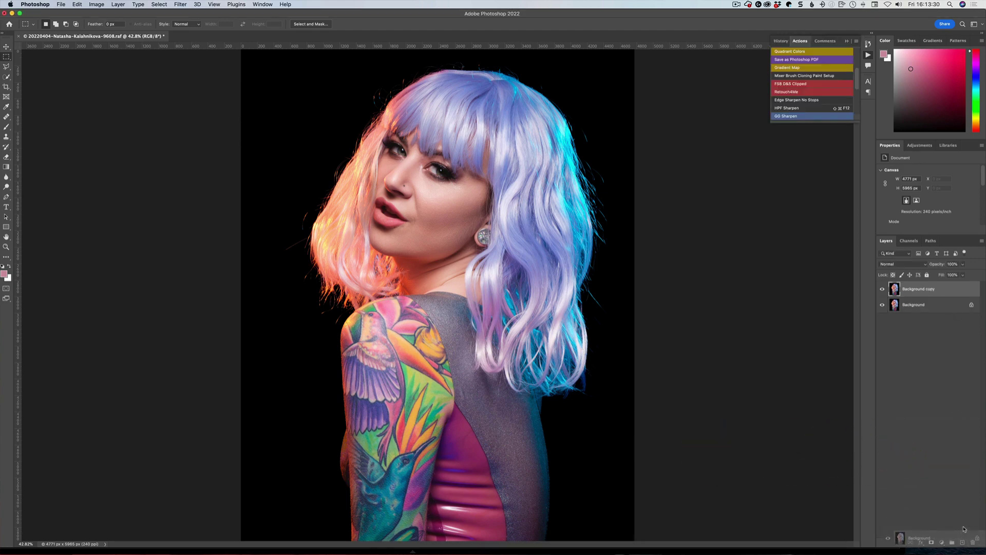
pyautogui.rightClick(927, 291)
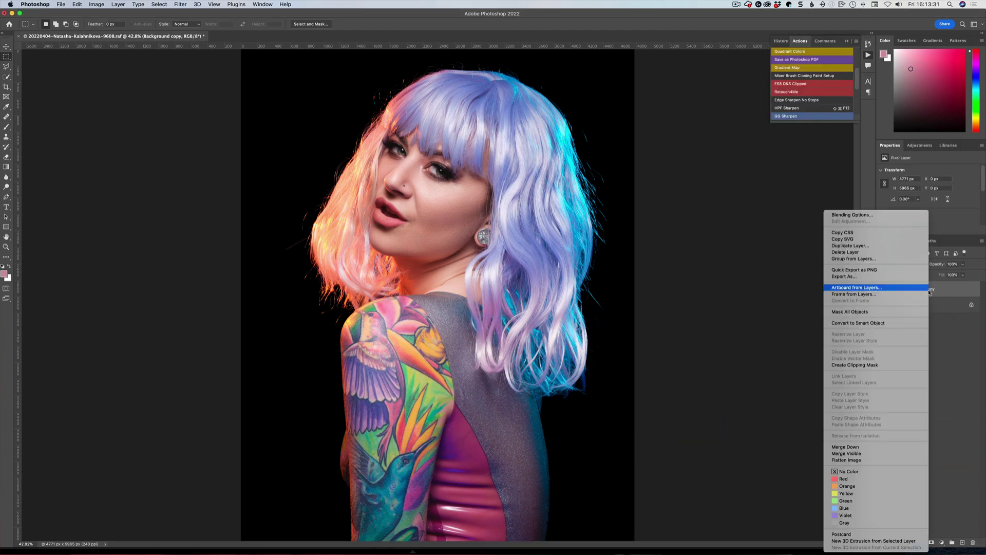
pyautogui.click(886, 326)
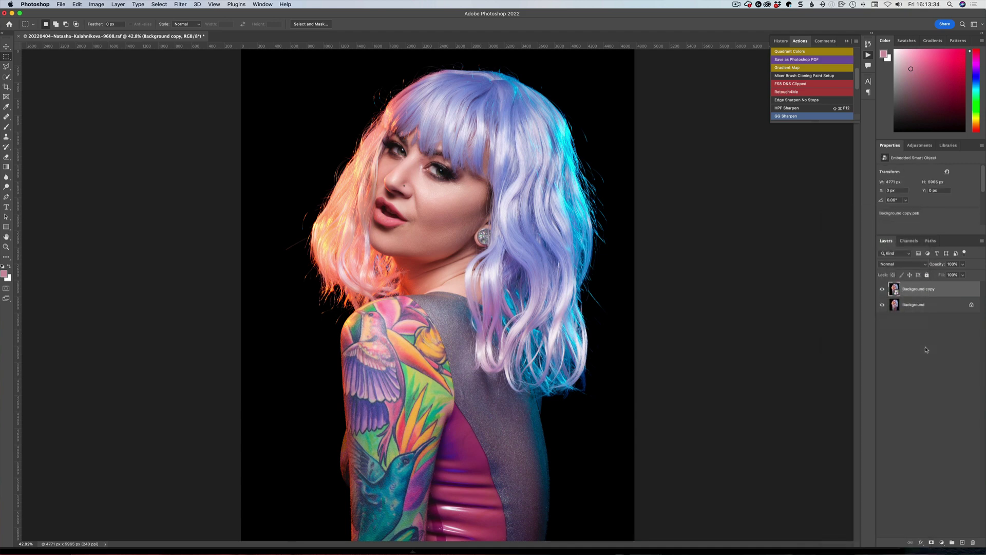
# Launch Boris FX Optics on the Background copy smart object from the Filter menu.
pyautogui.click(179, 5)
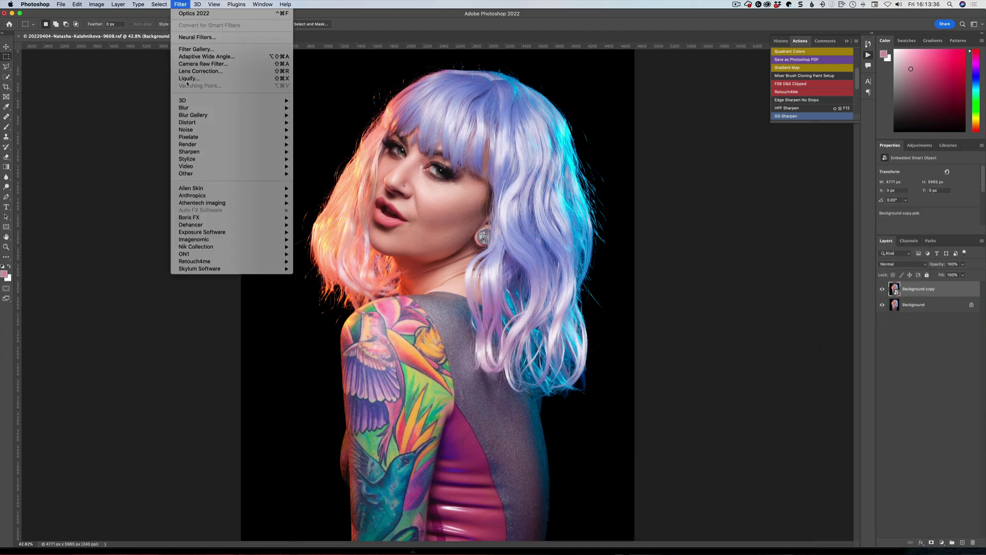
pyautogui.moveTo(277, 218)
pyautogui.click(317, 220)
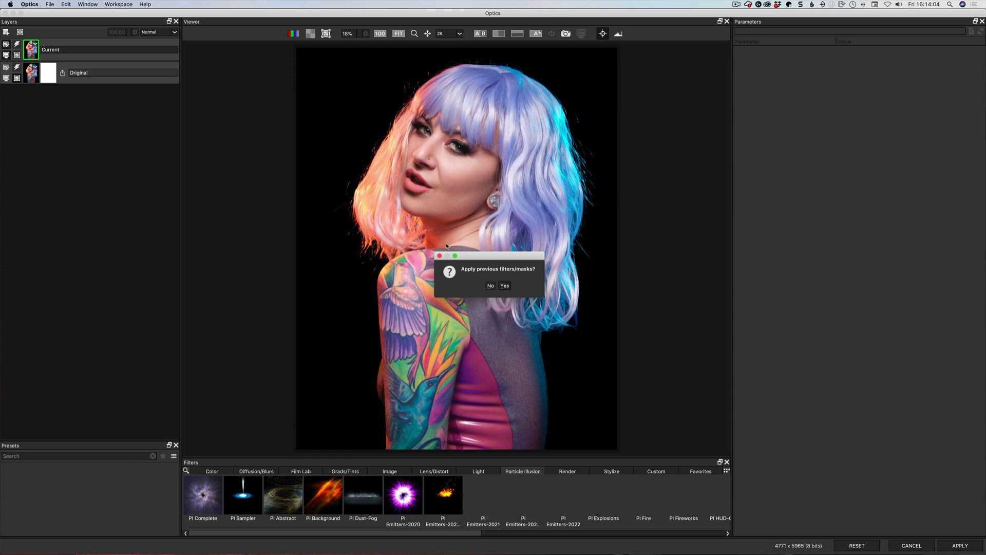
# Decline reapplying previous filters and masks so Optics opens the unfiltered portrait.
pyautogui.click(489, 286)
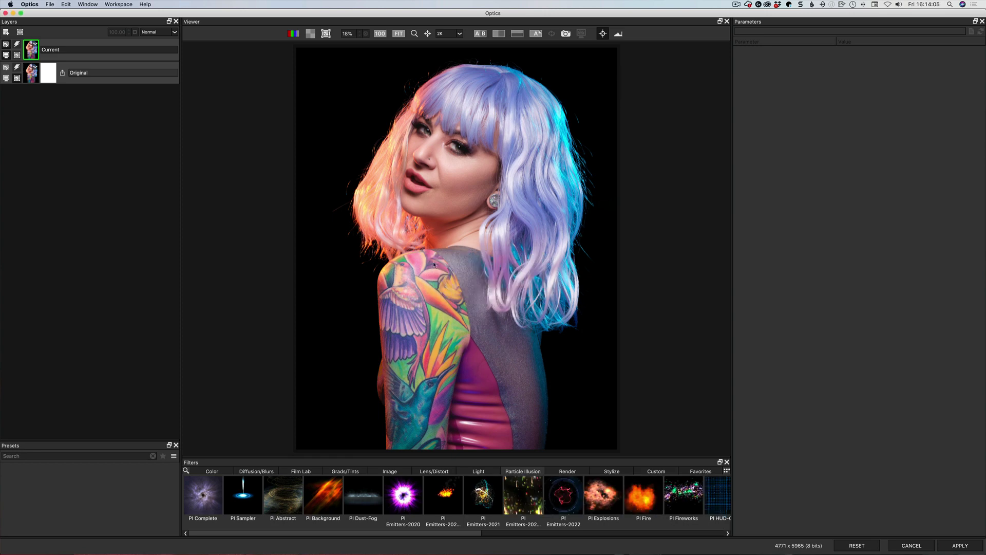
# Add a PI Background particle filter and enlarge the Presets panel to browse presets.
pyautogui.click(330, 497)
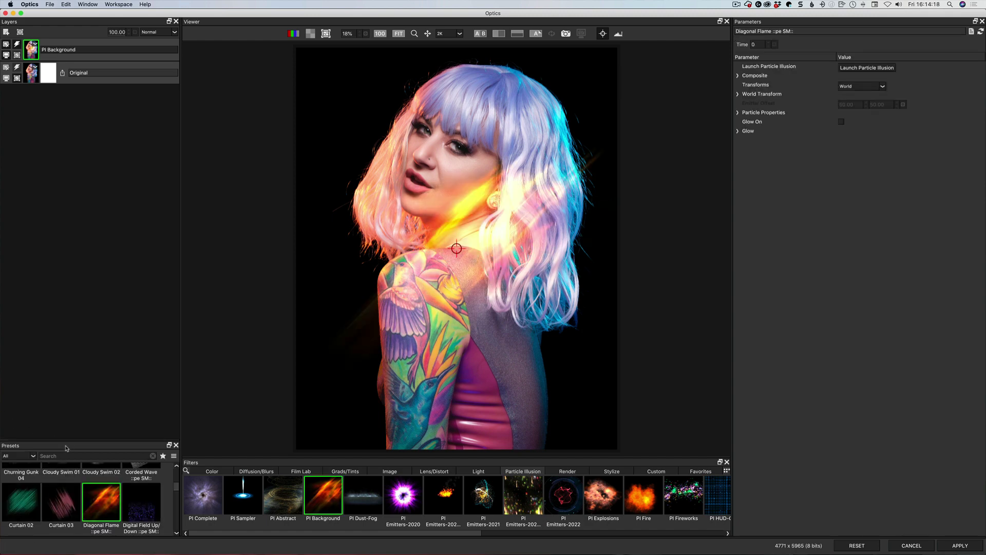
pyautogui.moveTo(74, 441); pyautogui.dragTo(83, 154)
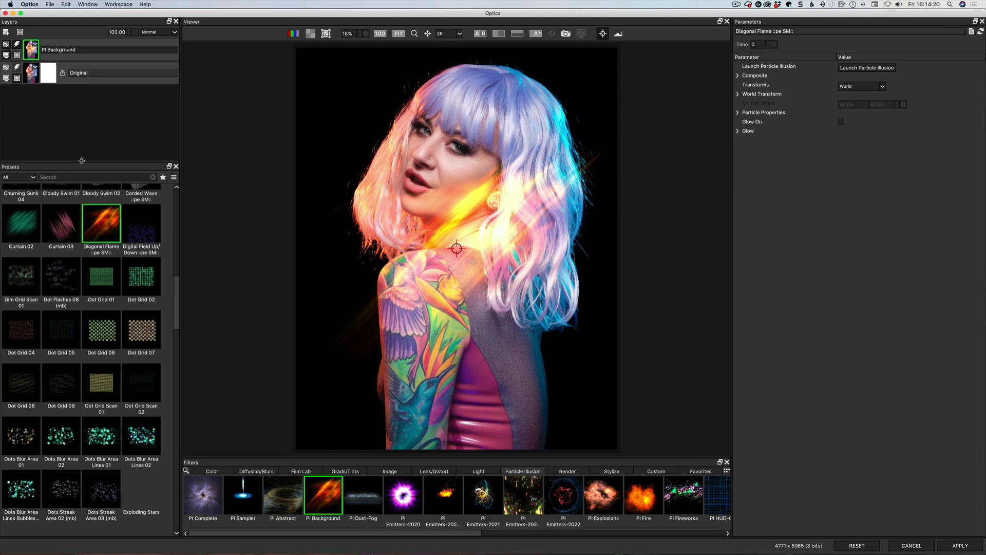
pyautogui.scroll(-6, 168, 350)
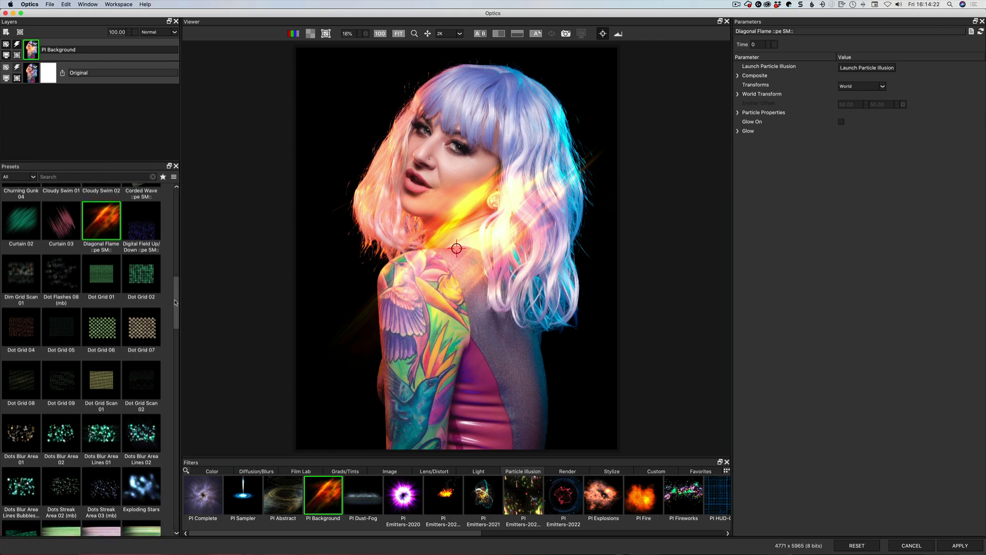
pyautogui.scroll(-6, 168, 351)
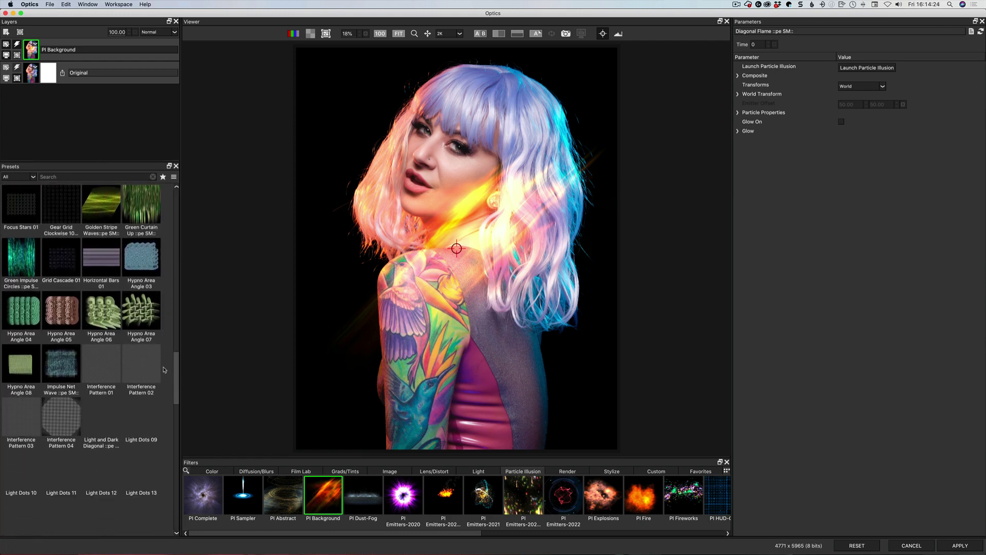
pyautogui.scroll(-8, 164, 373)
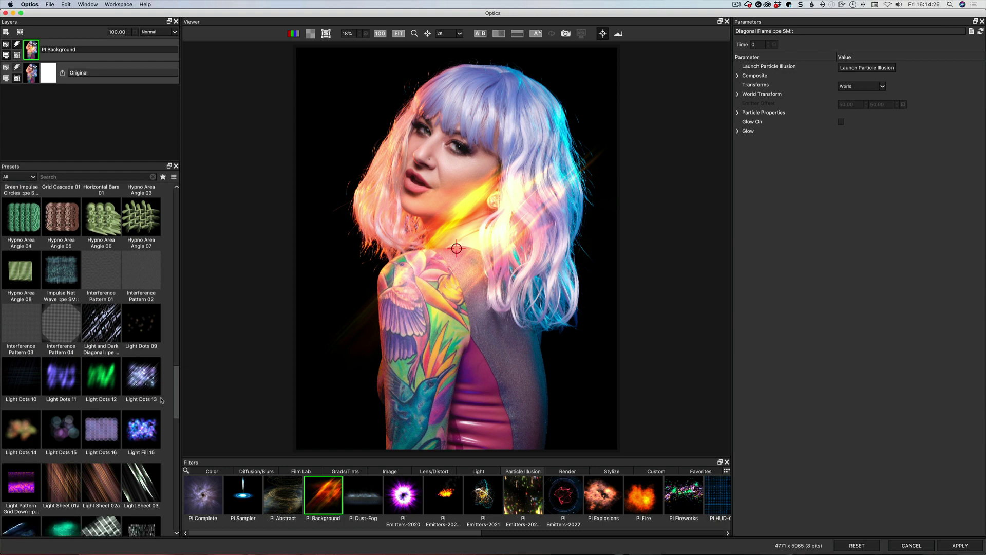
pyautogui.scroll(-5, 159, 405)
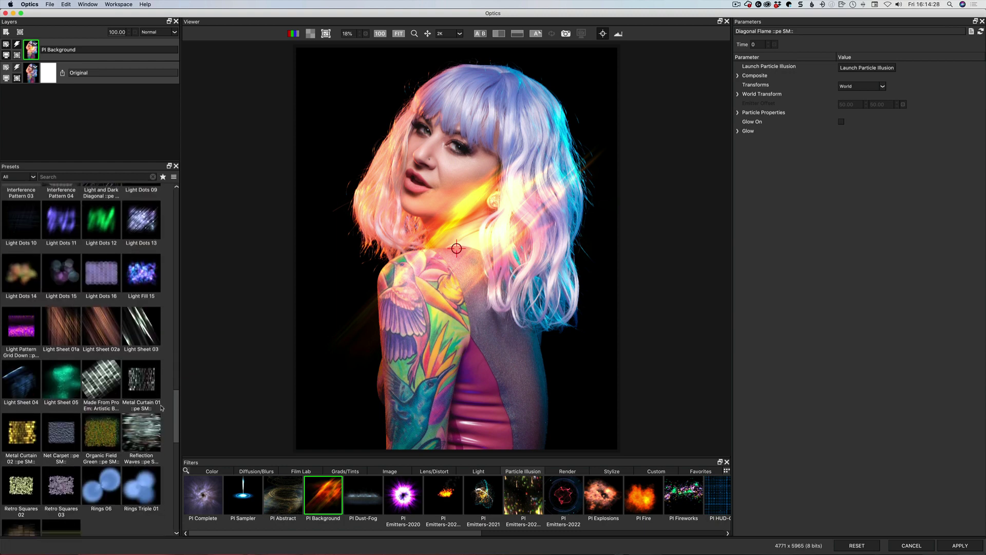
pyautogui.scroll(-1, 158, 427)
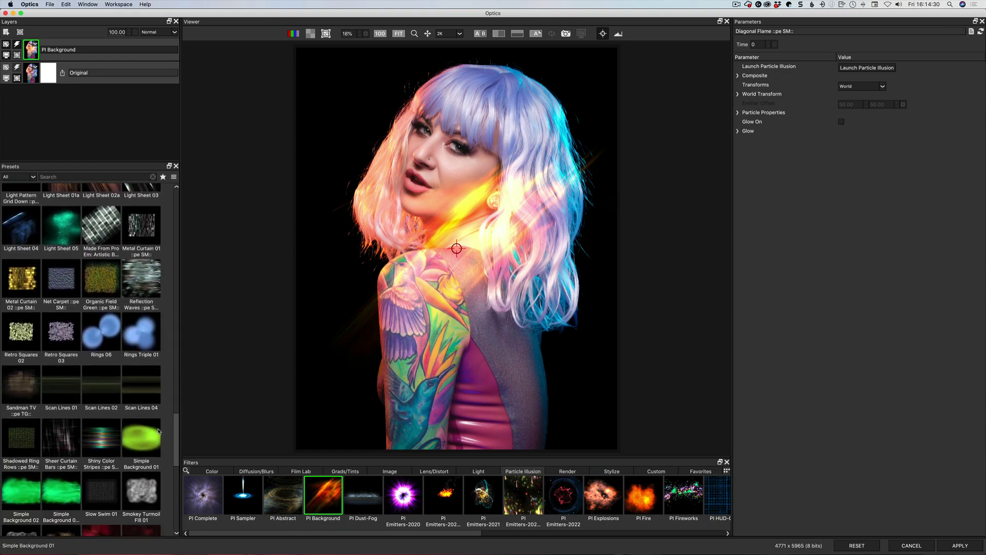
pyautogui.scroll(-6, 161, 433)
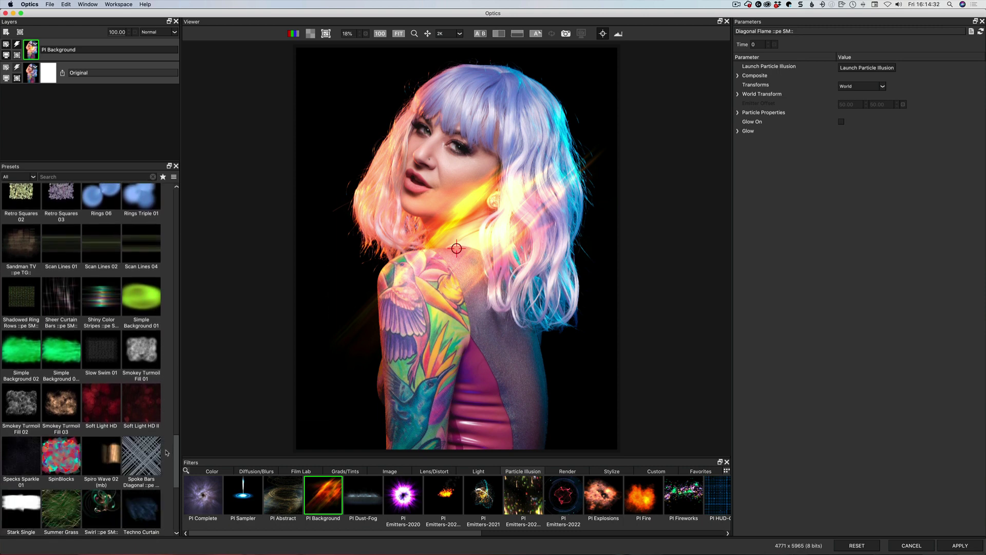
pyautogui.scroll(1, 128, 450)
# Try the Soft Light HD and Soft Light HD II presets, then apply Diagonal Flame.
pyautogui.click(106, 434)
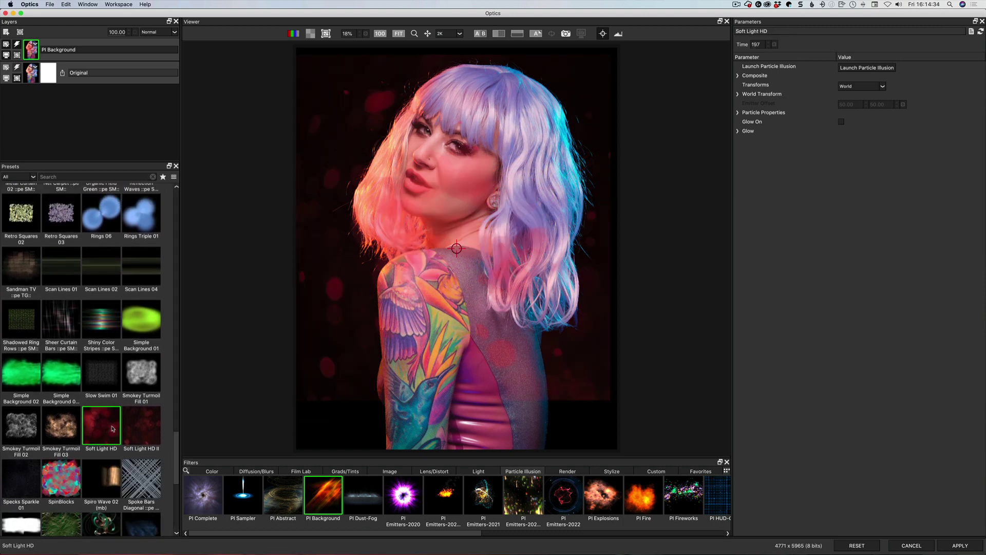
pyautogui.click(147, 430)
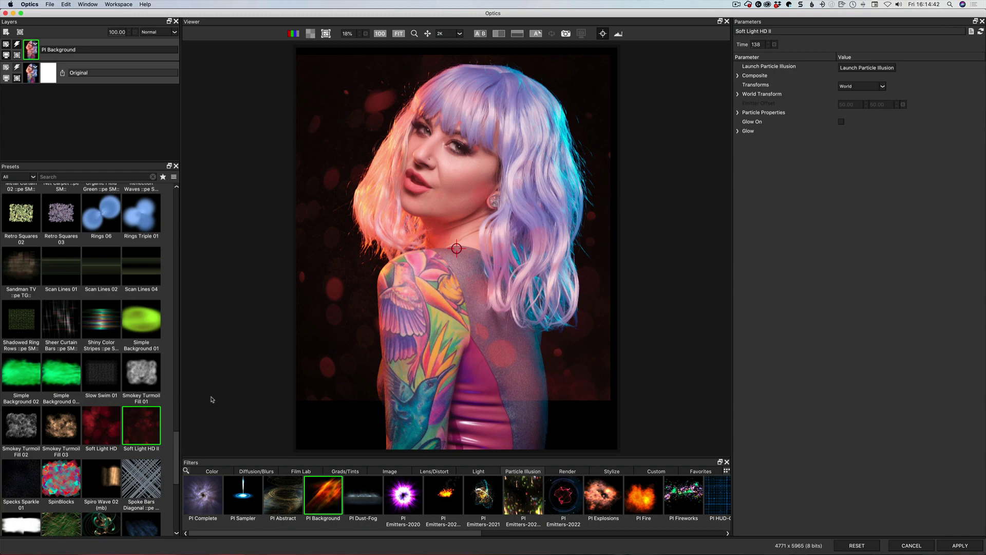
pyautogui.moveTo(177, 445); pyautogui.dragTo(168, 264)
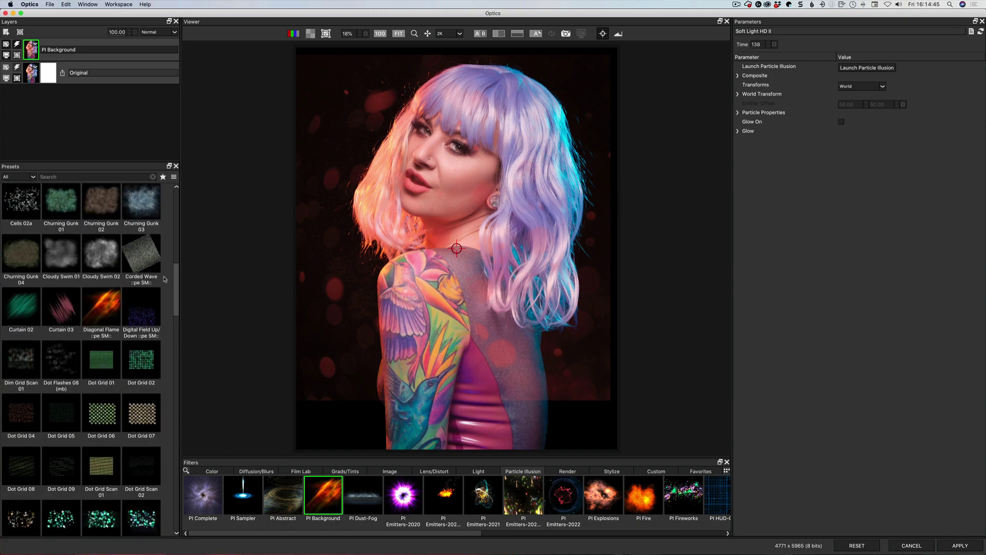
pyautogui.click(101, 307)
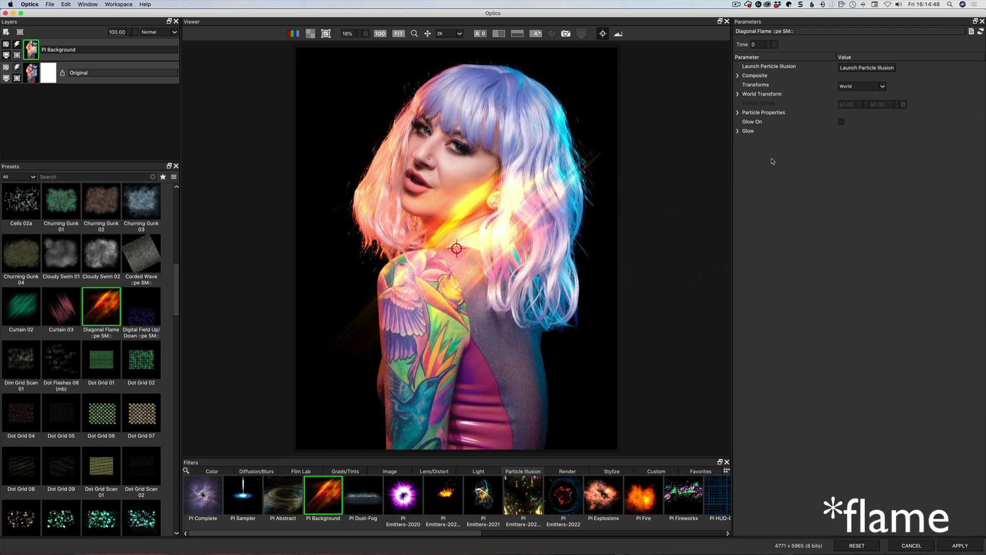
# Expand Particle Properties and set Weight 103, Time to frame 37 and Size 77.
pyautogui.click(738, 112)
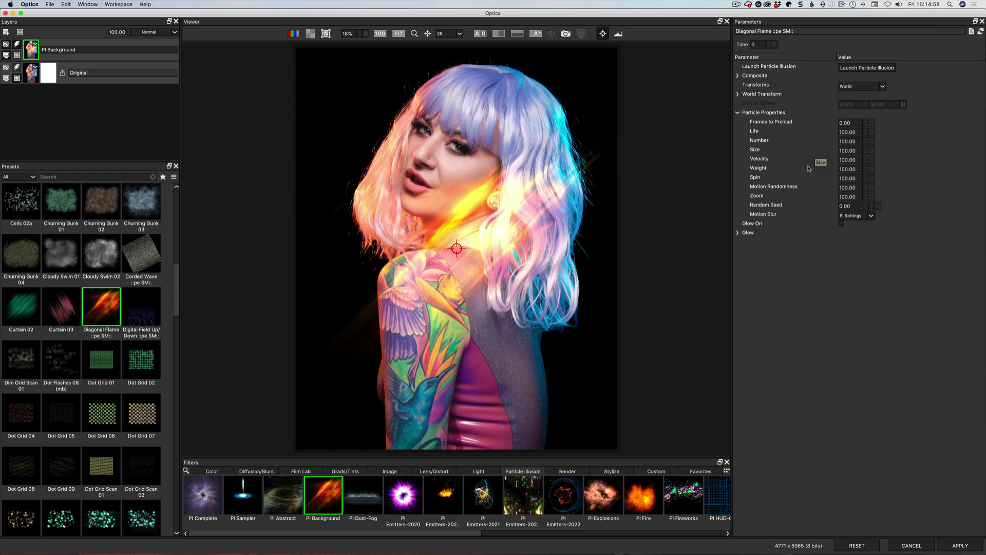
pyautogui.moveTo(828, 167)
pyautogui.mouseDown()
pyautogui.moveTo(853, 169)
pyautogui.moveTo(842, 169)
pyautogui.mouseUp()
pyautogui.moveTo(763, 45)
pyautogui.mouseDown()
pyautogui.moveTo(802, 37)
pyautogui.moveTo(777, 42)
pyautogui.mouseUp()
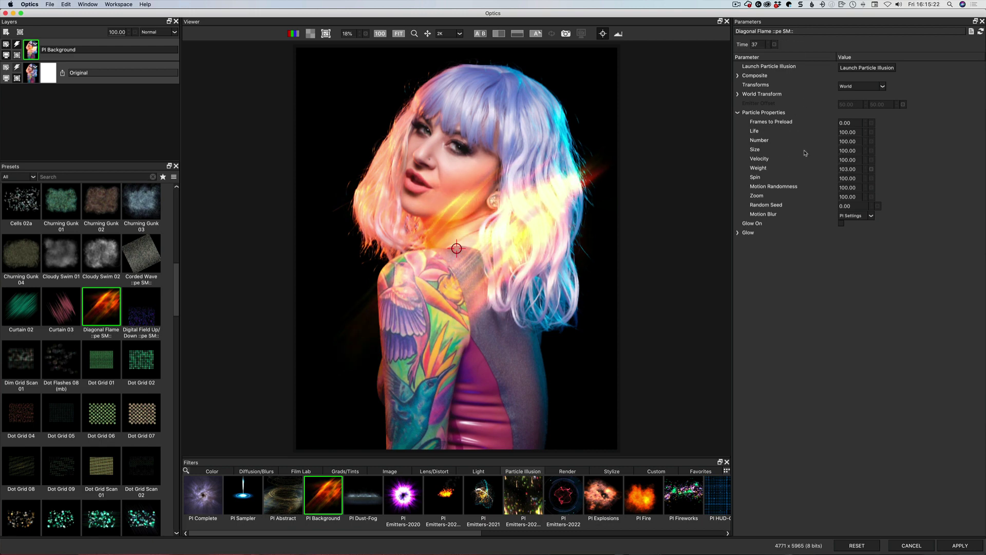
pyautogui.moveTo(854, 150)
pyautogui.mouseDown()
pyautogui.moveTo(867, 138)
pyautogui.moveTo(849, 134)
pyautogui.mouseUp()
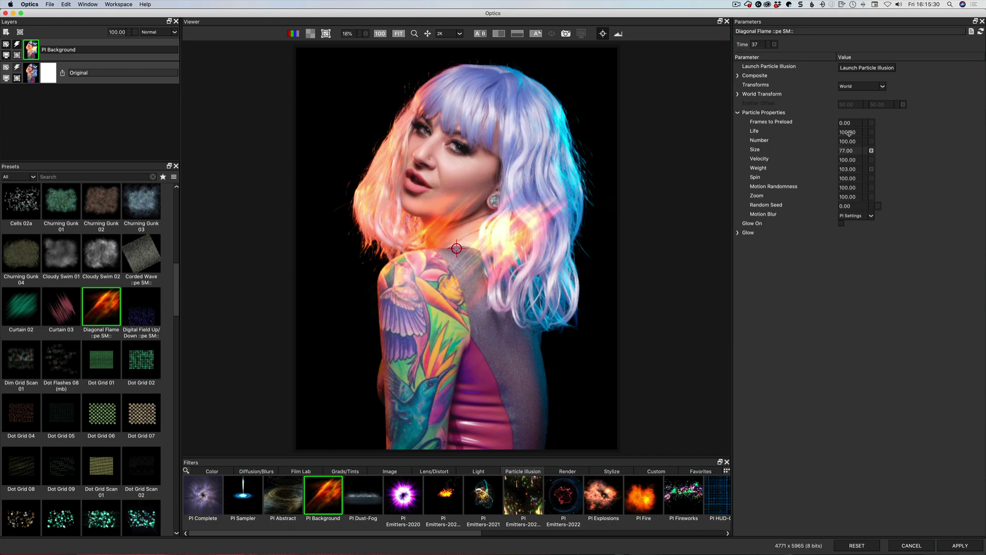
# Set World Transform Master Scale to 144, shift the flame centre, change the time and set Life to 61.
pyautogui.click(738, 94)
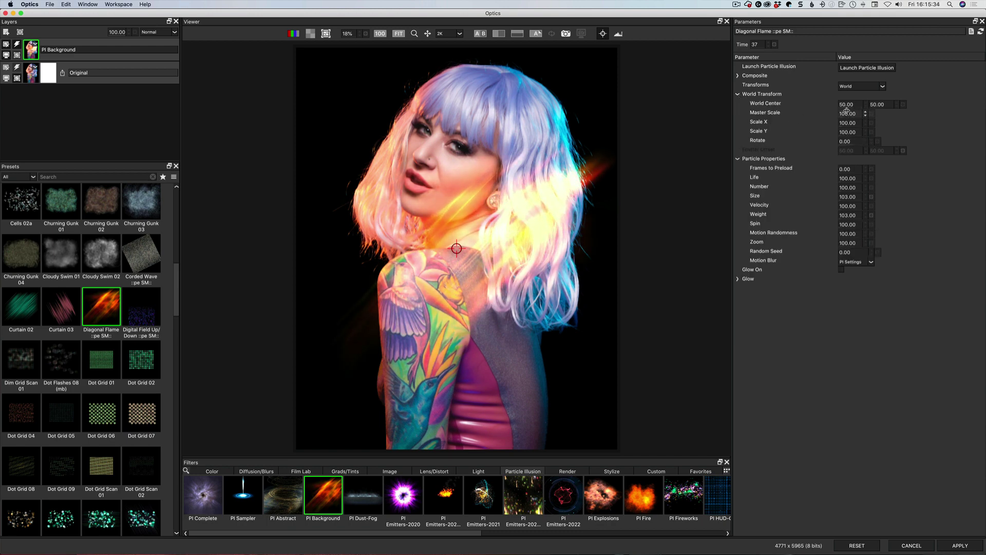
pyautogui.moveTo(847, 110); pyautogui.dragTo(863, 107)
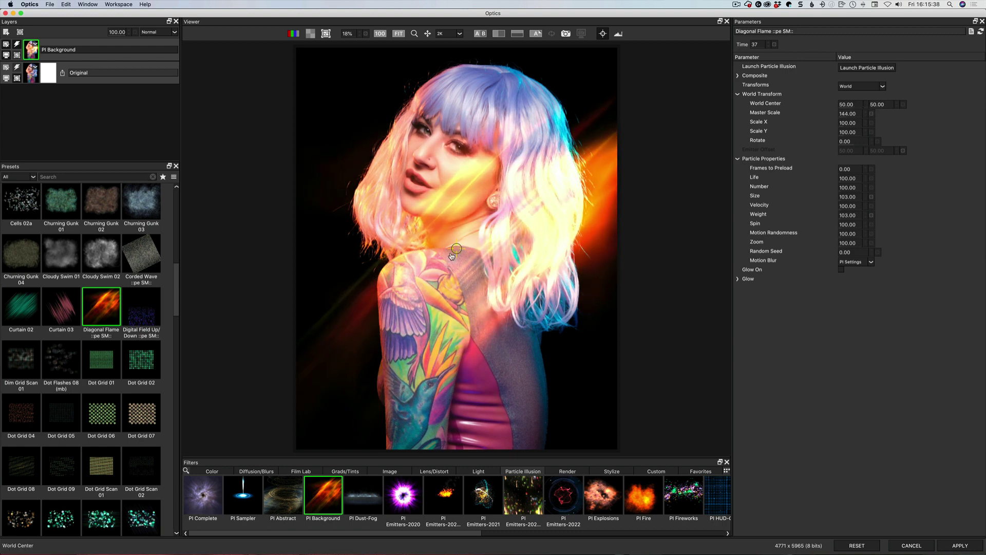
pyautogui.moveTo(456, 249); pyautogui.dragTo(486, 239)
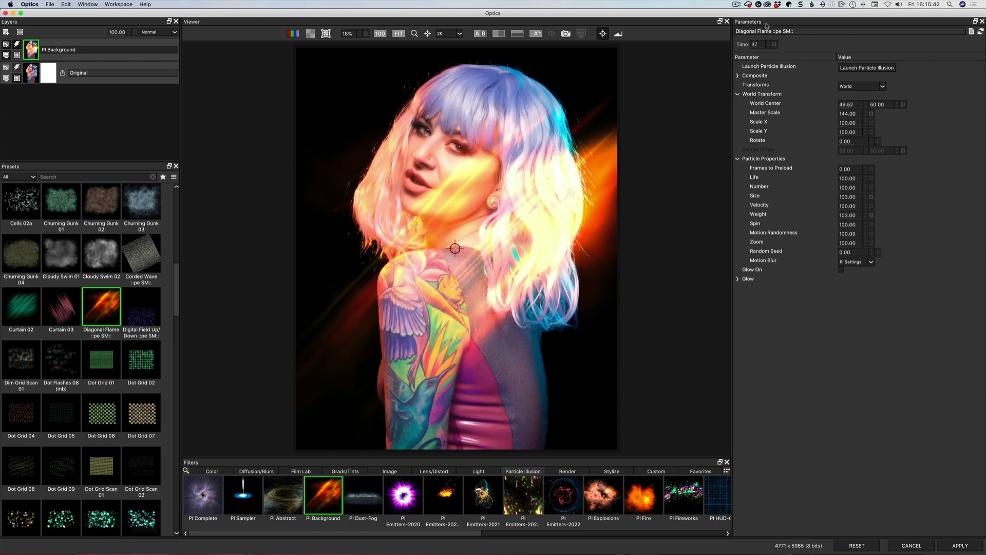
pyautogui.moveTo(757, 44); pyautogui.dragTo(746, 45)
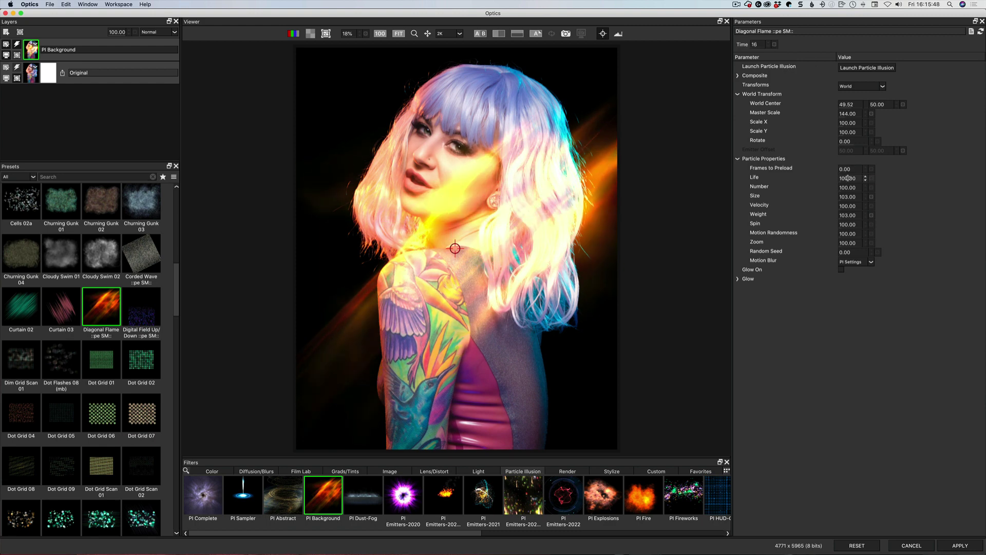
pyautogui.moveTo(835, 178)
pyautogui.mouseDown()
pyautogui.moveTo(880, 163)
pyautogui.moveTo(822, 164)
pyautogui.mouseUp()
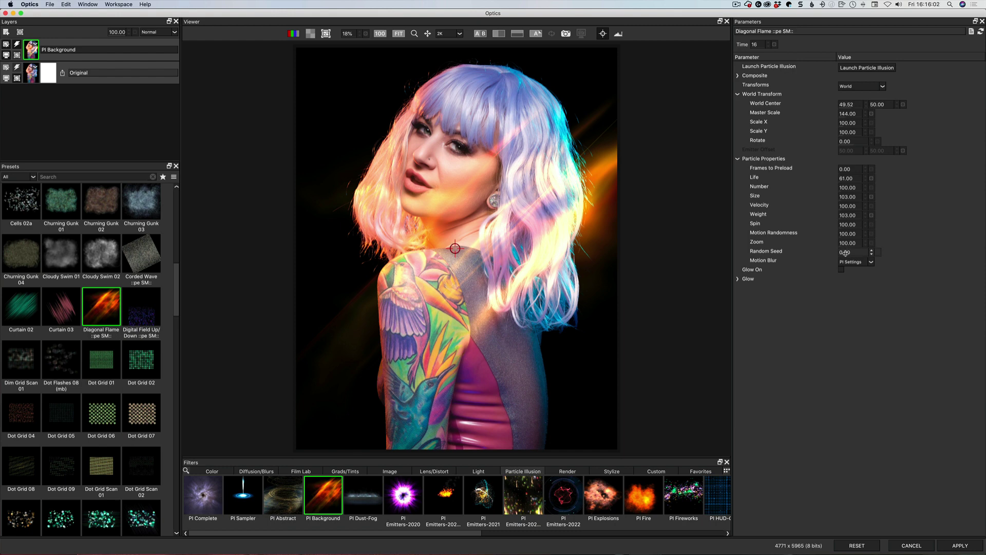
# Set Random Seed 10, Size 106 and Zoom 128, and centre the flame on her shoulder.
pyautogui.moveTo(844, 253); pyautogui.dragTo(853, 253)
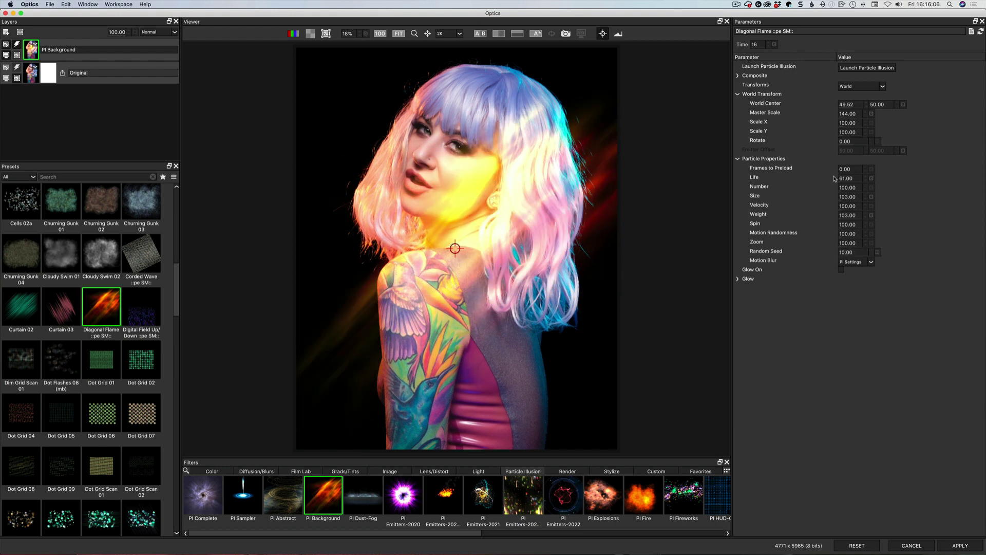
pyautogui.moveTo(844, 196); pyautogui.dragTo(847, 197)
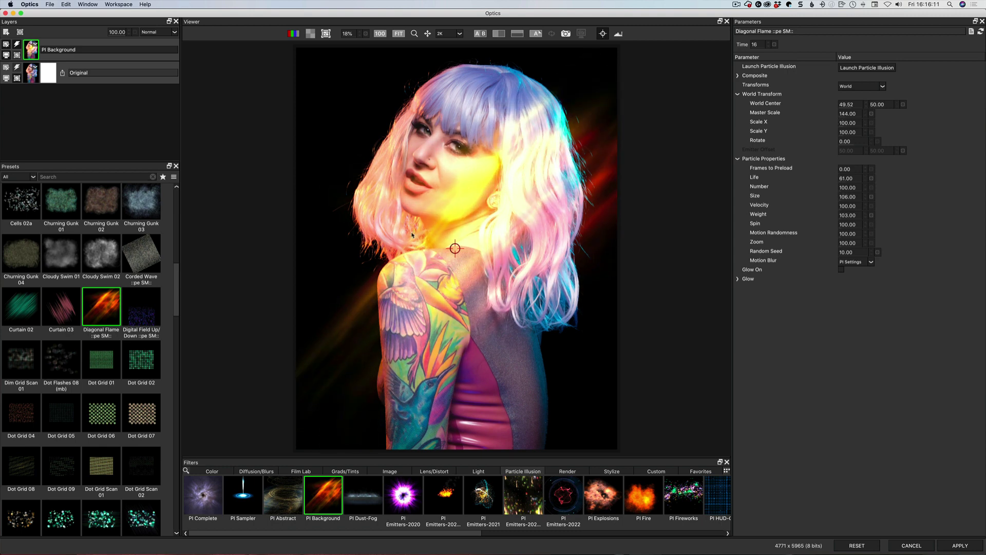
pyautogui.moveTo(455, 248)
pyautogui.mouseDown()
pyautogui.moveTo(455, 280)
pyautogui.moveTo(459, 249)
pyautogui.mouseUp()
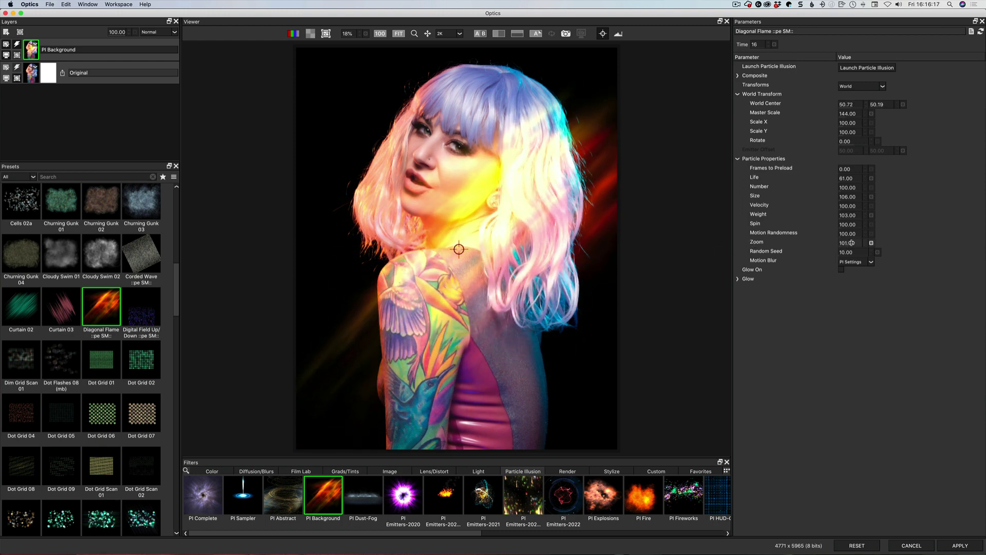
pyautogui.moveTo(851, 243); pyautogui.dragTo(865, 243)
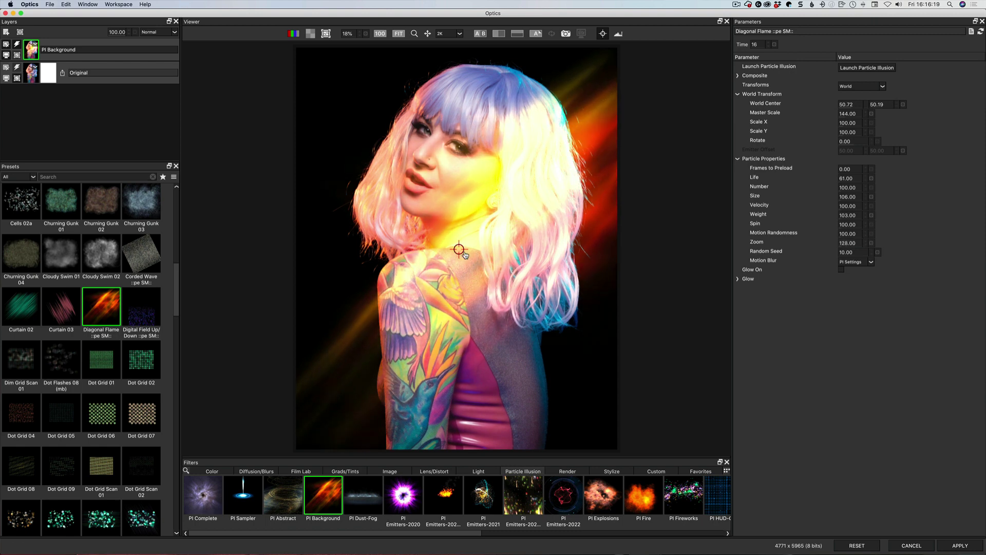
pyautogui.moveTo(459, 250); pyautogui.dragTo(446, 267)
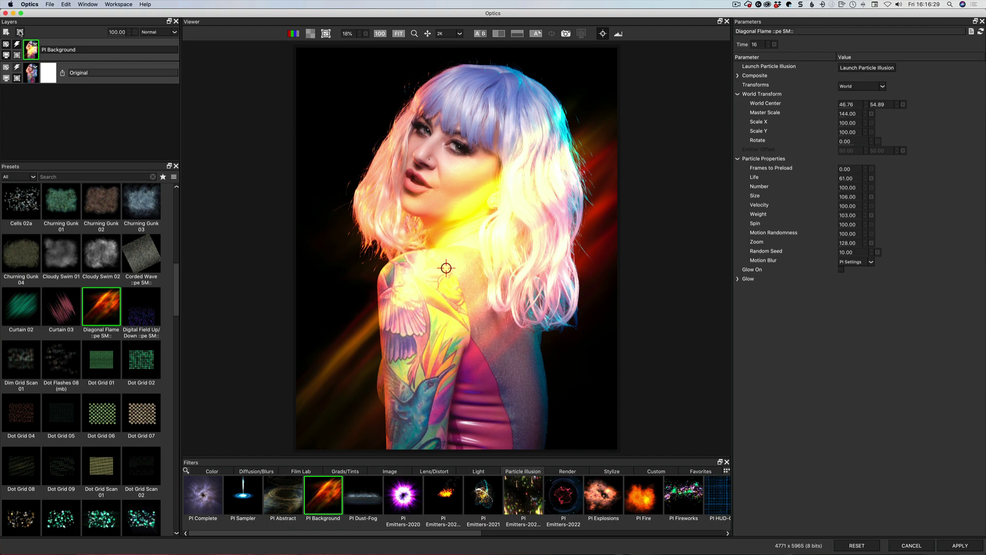
# Add an EZMask to the flame layer, brush strokes around and inside the woman, and generate the mask.
pyautogui.click(20, 32)
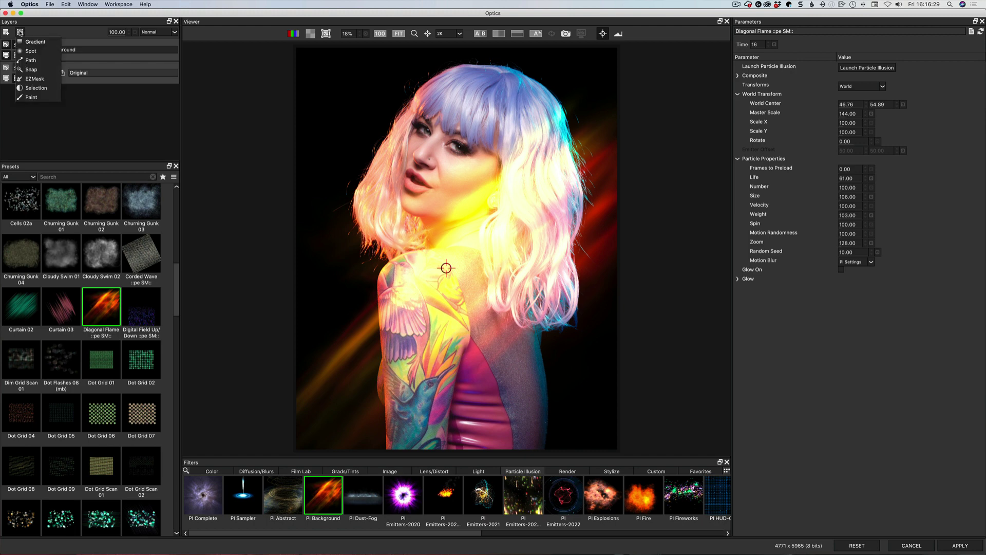
pyautogui.click(32, 80)
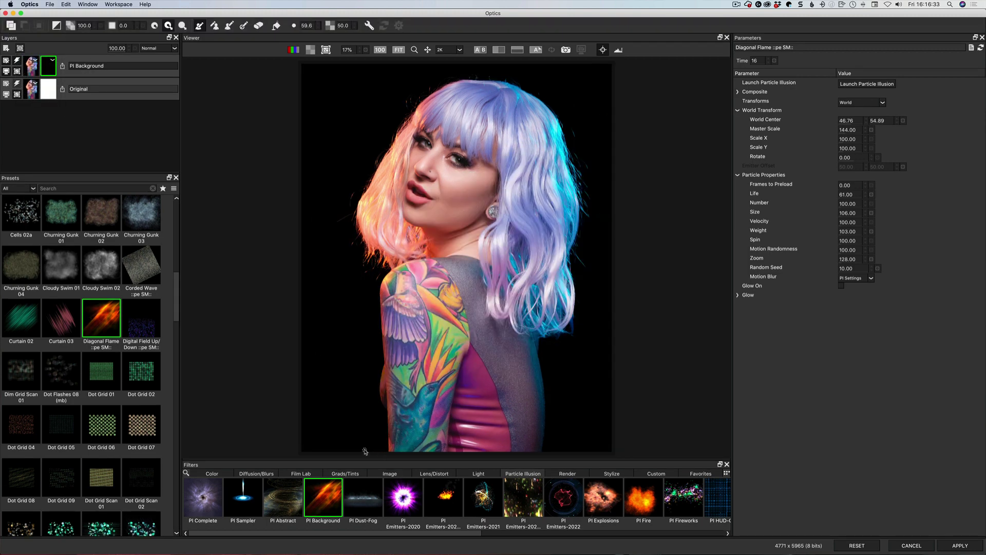
pyautogui.moveTo(364, 451)
pyautogui.mouseDown()
pyautogui.moveTo(321, 276)
pyautogui.moveTo(337, 149)
pyautogui.mouseUp()
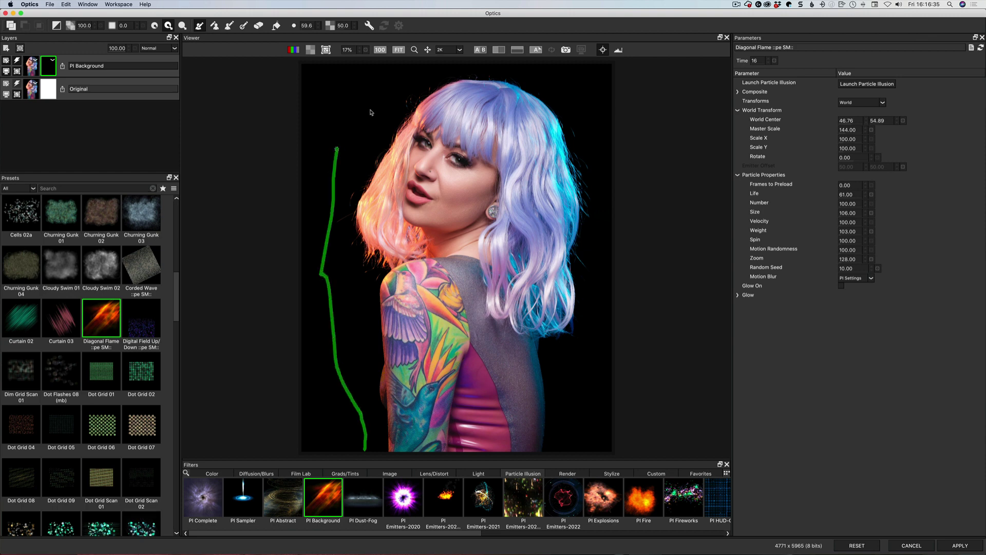
pyautogui.moveTo(370, 112)
pyautogui.mouseDown()
pyautogui.moveTo(454, 69)
pyautogui.moveTo(524, 74)
pyautogui.moveTo(582, 109)
pyautogui.moveTo(598, 175)
pyautogui.moveTo(605, 322)
pyautogui.moveTo(562, 412)
pyautogui.moveTo(559, 454)
pyautogui.moveTo(510, 371)
pyautogui.moveTo(555, 272)
pyautogui.moveTo(565, 216)
pyautogui.moveTo(536, 135)
pyautogui.moveTo(518, 105)
pyautogui.moveTo(475, 96)
pyautogui.moveTo(402, 166)
pyautogui.moveTo(385, 197)
pyautogui.moveTo(384, 237)
pyautogui.moveTo(409, 251)
pyautogui.moveTo(389, 389)
pyautogui.moveTo(401, 457)
pyautogui.mouseUp()
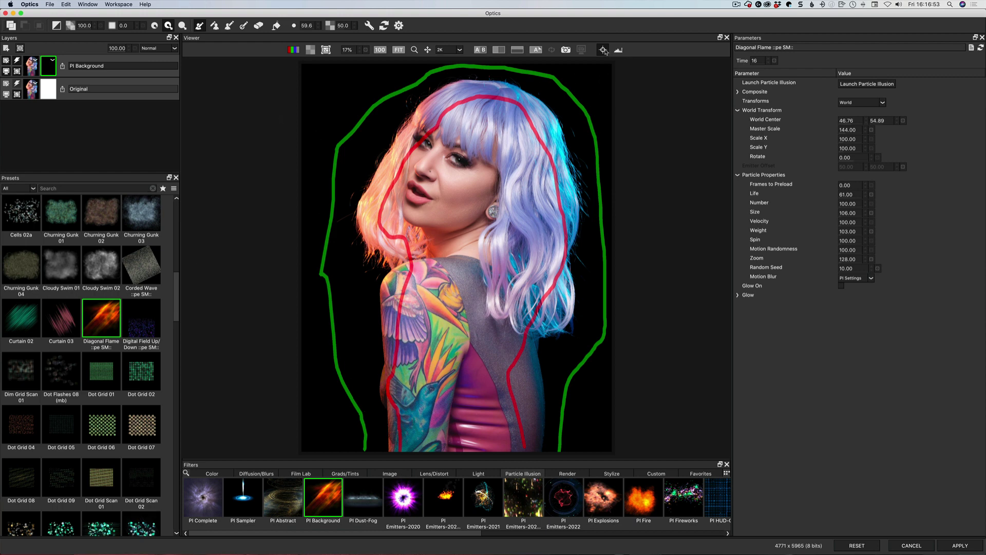
pyautogui.click(399, 25)
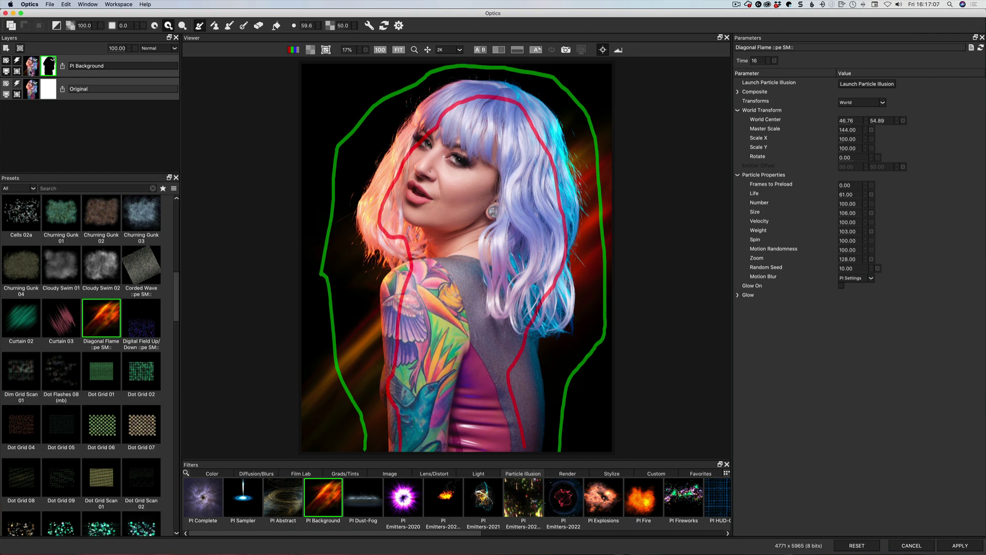
# Nudge the flame centre up-left, then add a background stroke beside her lower arm and regenerate the mask.
pyautogui.click(32, 66)
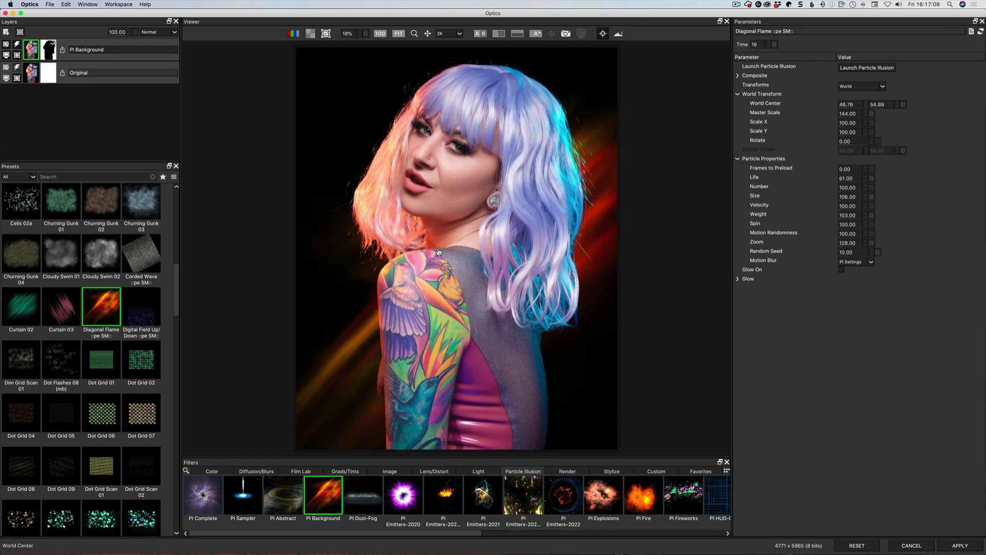
pyautogui.moveTo(447, 274)
pyautogui.mouseDown()
pyautogui.moveTo(429, 265)
pyautogui.moveTo(438, 258)
pyautogui.mouseUp()
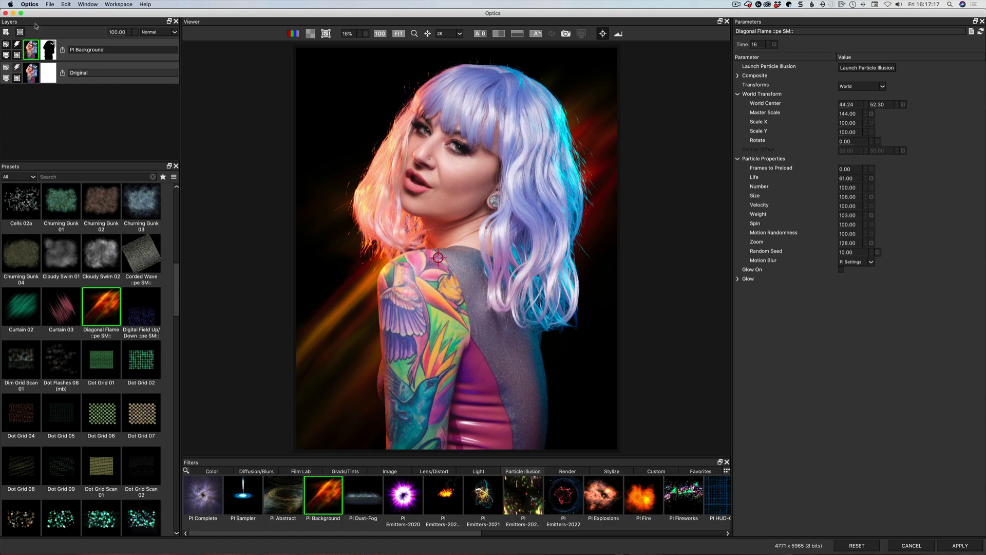
pyautogui.click(49, 52)
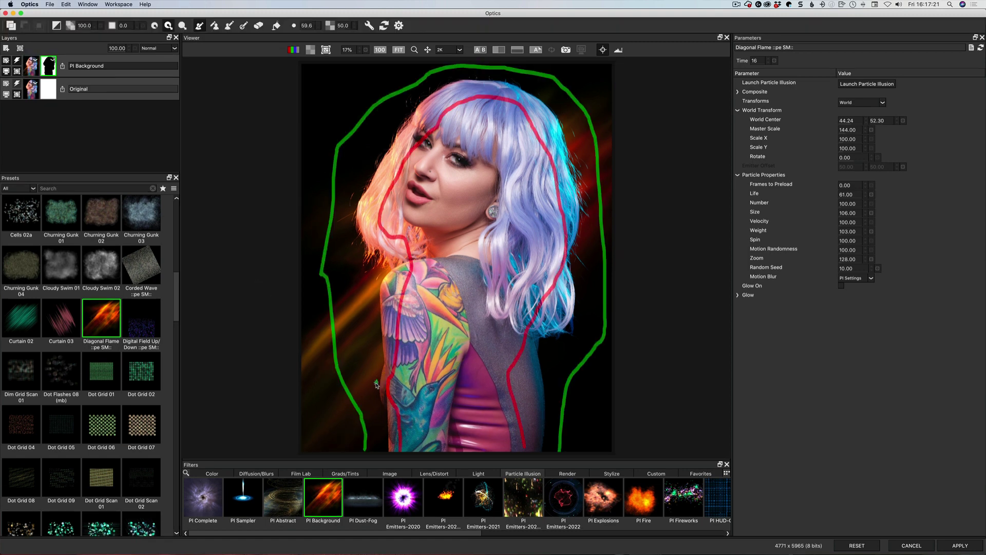
pyautogui.moveTo(377, 382)
pyautogui.mouseDown()
pyautogui.moveTo(375, 400)
pyautogui.moveTo(385, 399)
pyautogui.mouseUp()
pyautogui.click(399, 26)
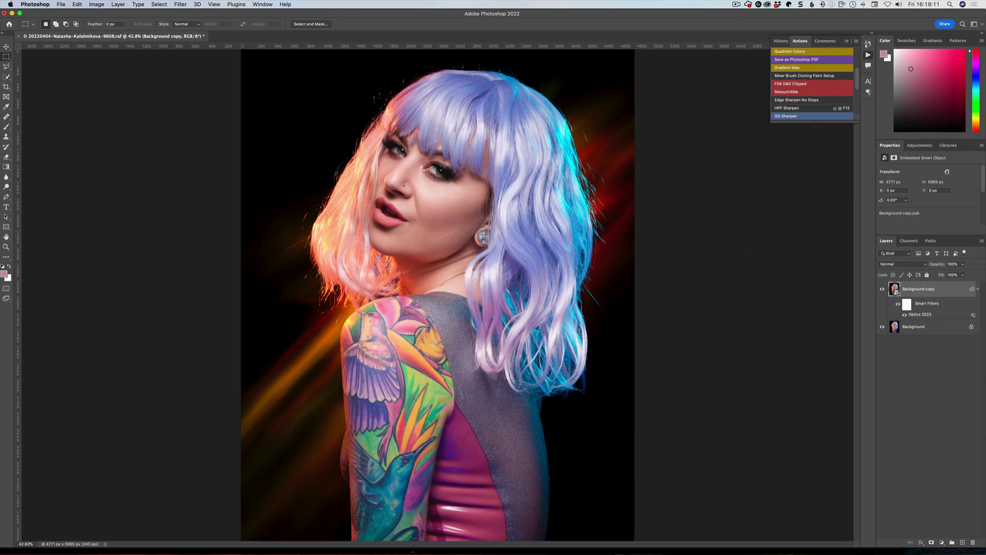
# Lower the Background copy layer's opacity to about 72%.
pyautogui.click(963, 264)
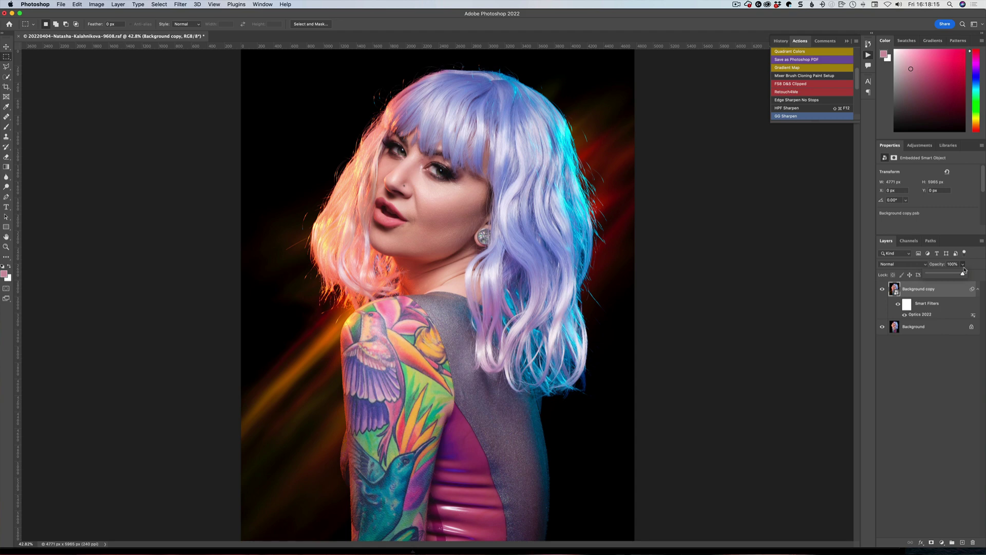
pyautogui.moveTo(964, 274); pyautogui.dragTo(952, 276)
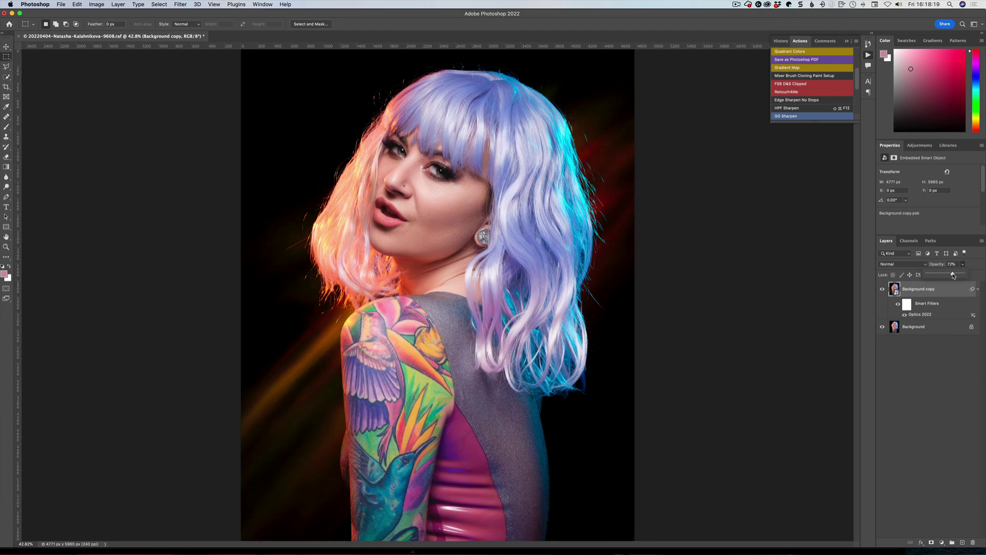